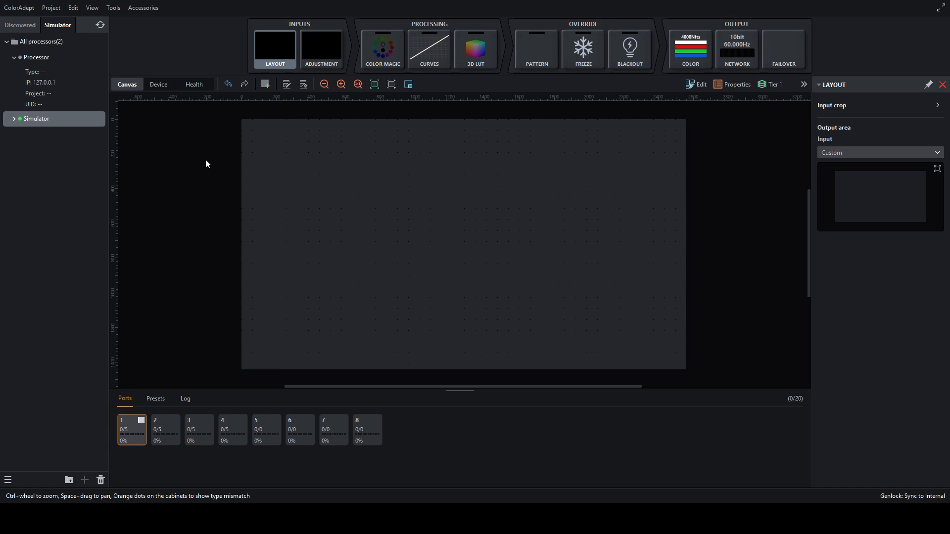
# Add four DLP36SC-012 cabinets on port 1 across the canvas's upper row, running from right to left
pyautogui.click(280, 52)
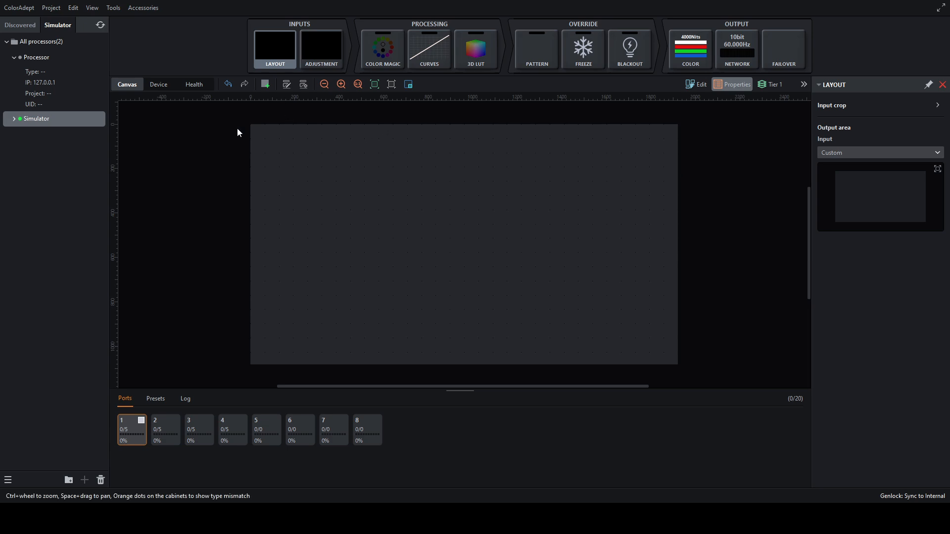
pyautogui.click(265, 84)
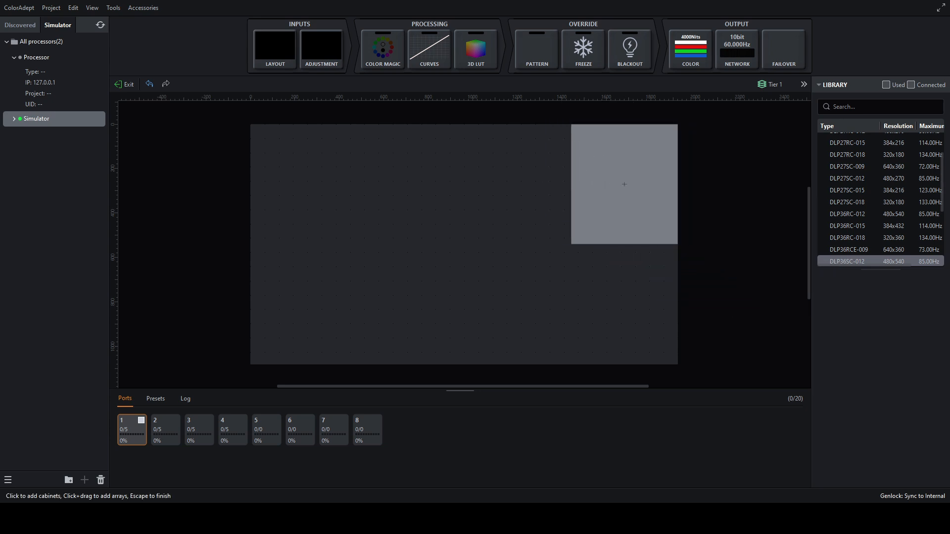
pyautogui.click(624, 184)
pyautogui.click(518, 184)
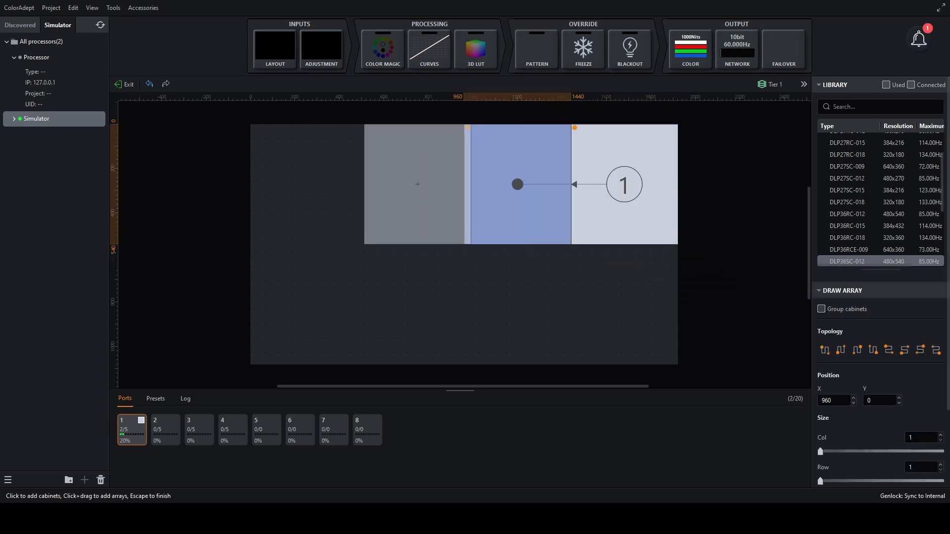
pyautogui.click(410, 184)
pyautogui.click(303, 184)
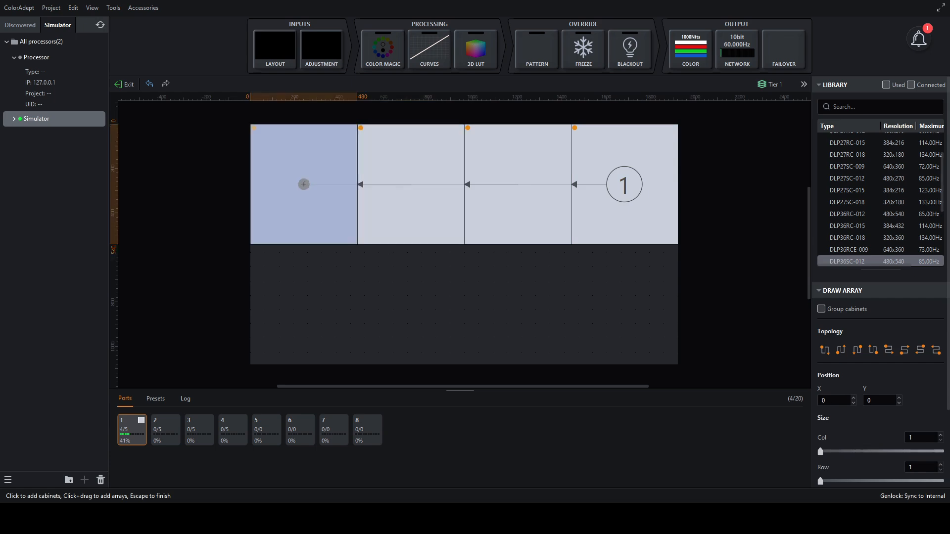
# Add four DLP36SC-012 cabinets on port 2 across the canvas's lower row, running from right to left
pyautogui.click(165, 430)
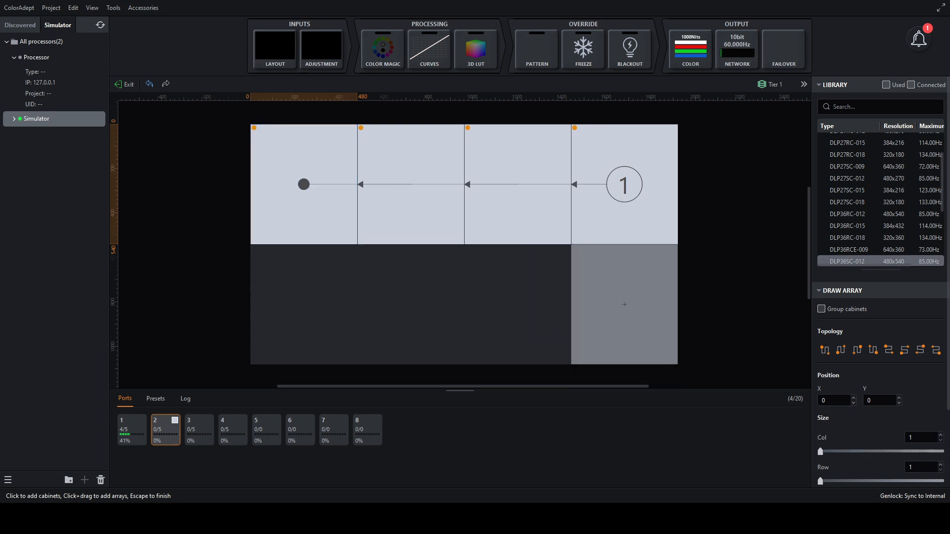
pyautogui.click(625, 304)
pyautogui.click(518, 304)
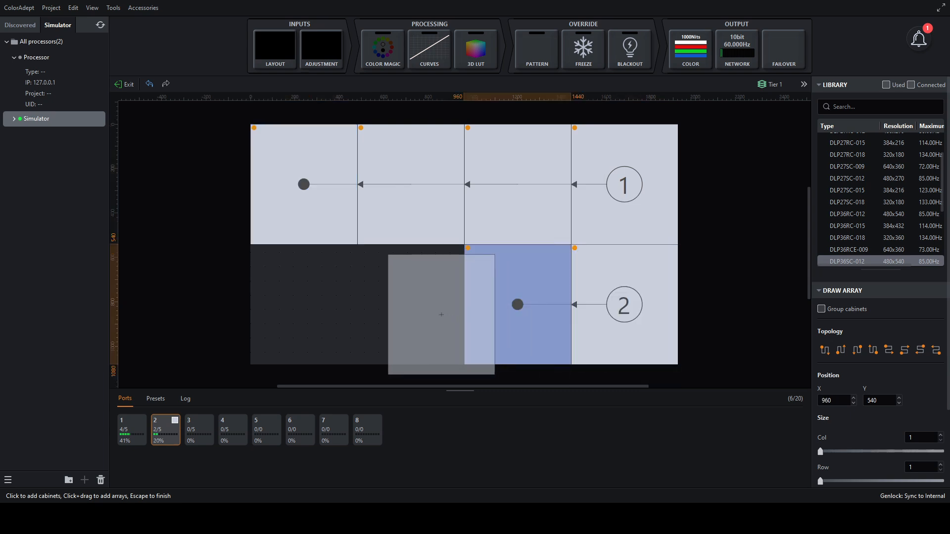
pyautogui.click(411, 305)
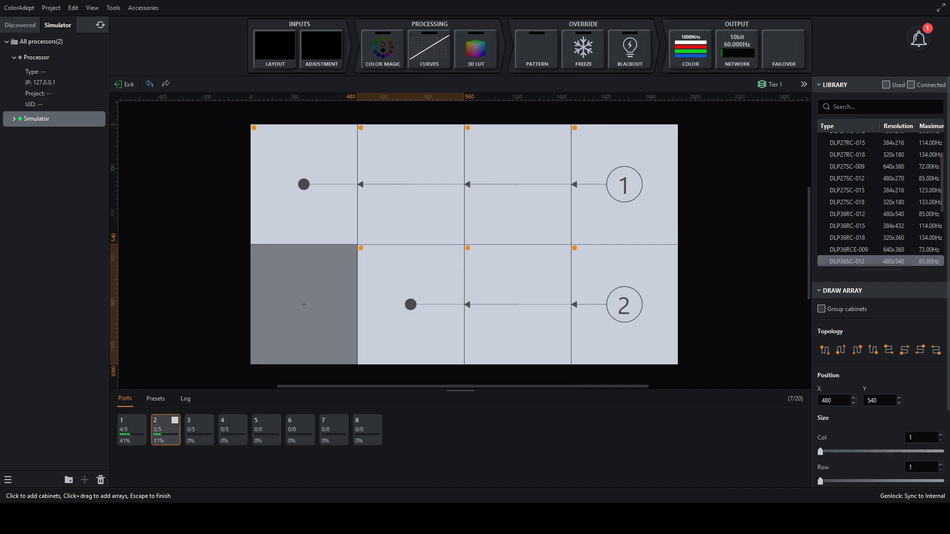
pyautogui.click(304, 304)
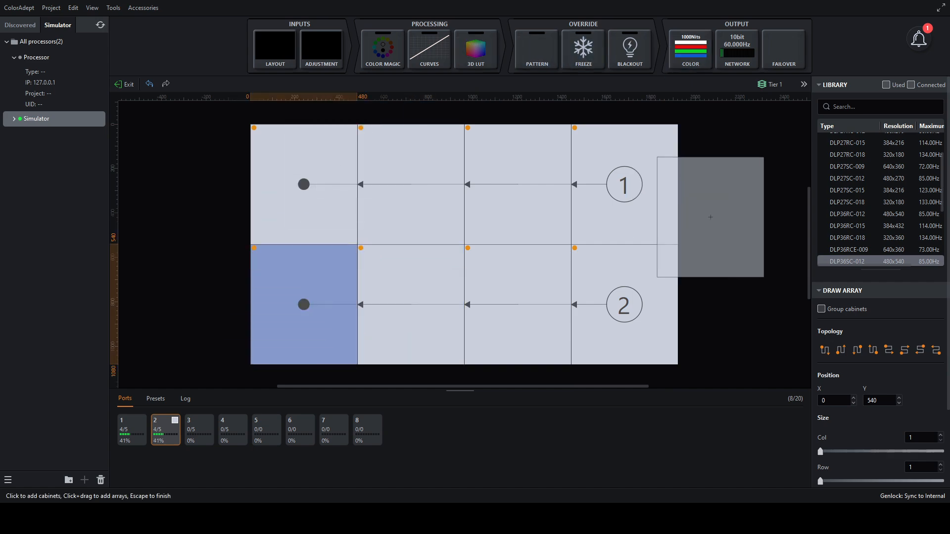
# Place the 1-HDMI1 input in the layout and resize its layer to about 805x607 in the canvas's lower-right corner
pyautogui.click(275, 46)
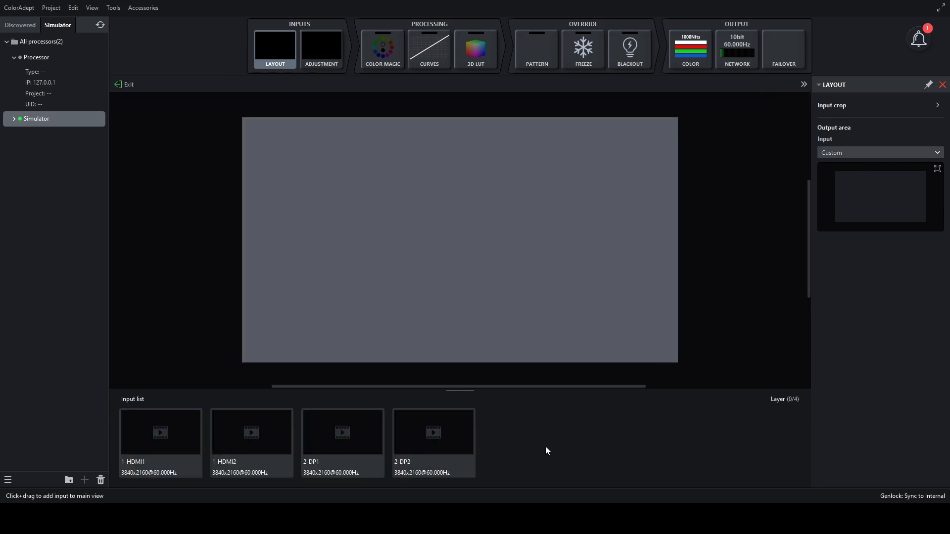
pyautogui.moveTo(174, 426); pyautogui.dragTo(284, 170)
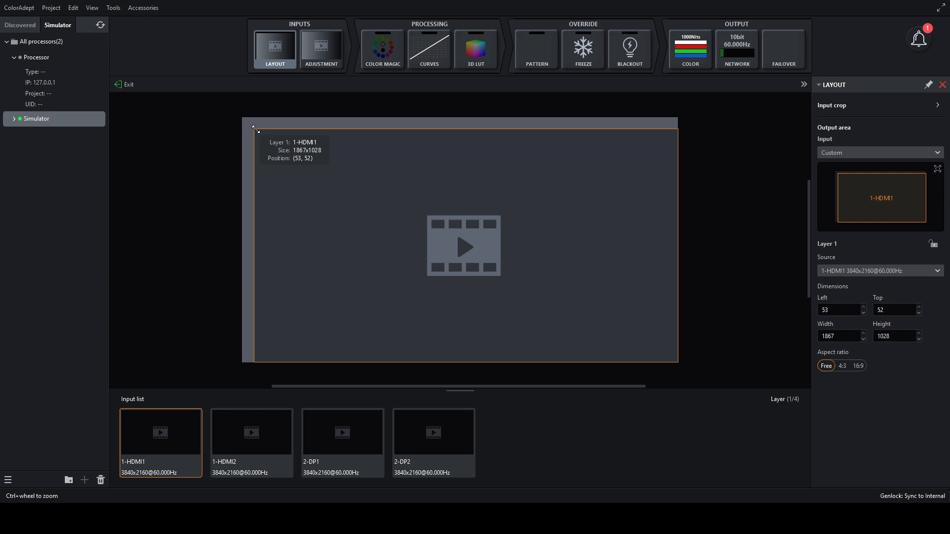
pyautogui.moveTo(254, 128); pyautogui.dragTo(494, 225)
# Add 2-DP1 as a second layer, resize it to about 1090x578 and place it at position (0, 0)
pyautogui.moveTo(343, 433); pyautogui.dragTo(356, 295)
pyautogui.moveTo(331, 203); pyautogui.dragTo(292, 157)
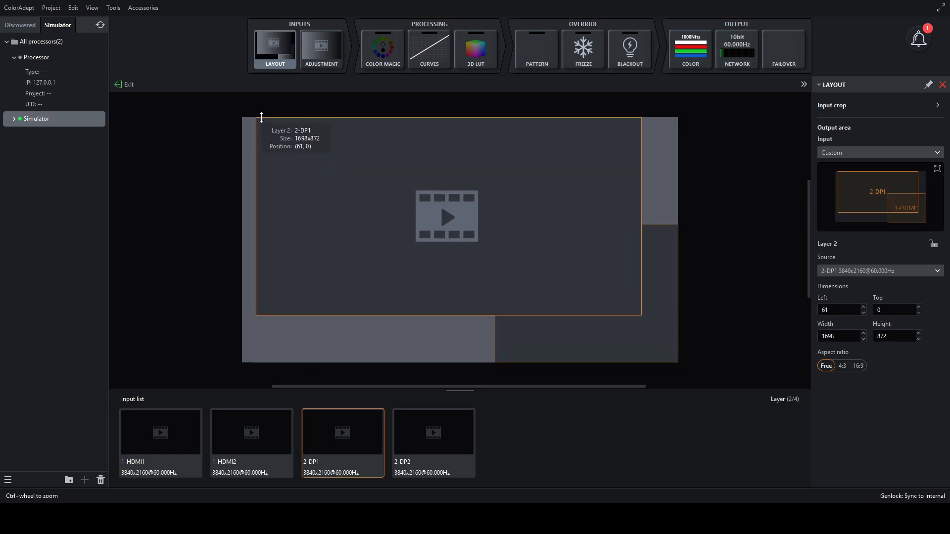
pyautogui.moveTo(258, 119); pyautogui.dragTo(395, 186)
pyautogui.moveTo(445, 240); pyautogui.dragTo(251, 161)
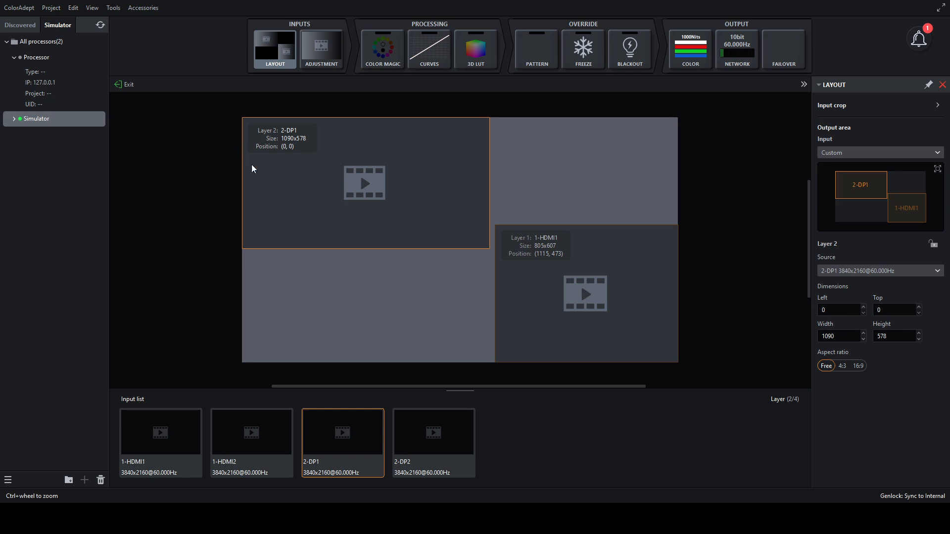
# Add a 2-DP2 layer of about 1346x414 at (32, 666) and another 2-DP1 layer of about 469x527 at (1451, 0)
pyautogui.moveTo(435, 444); pyautogui.dragTo(422, 332)
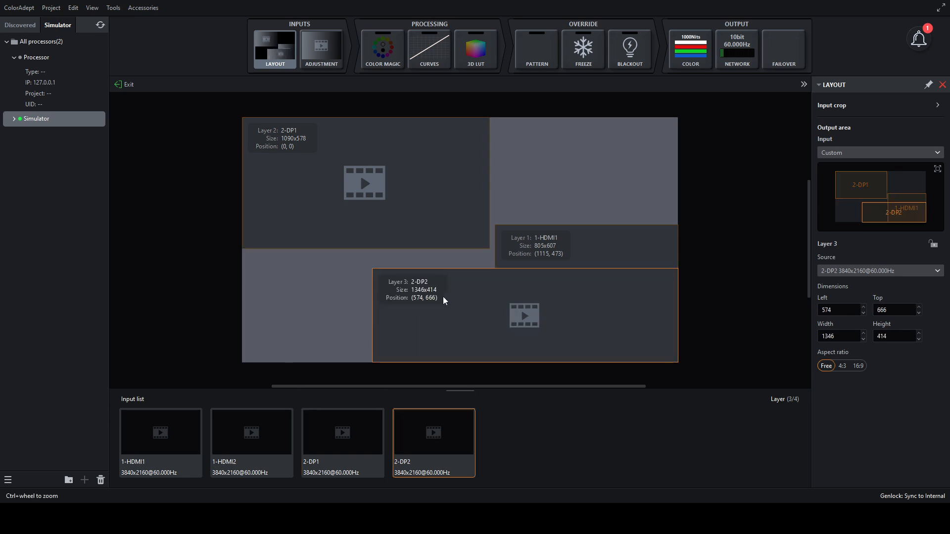
pyautogui.moveTo(444, 299); pyautogui.dragTo(321, 301)
pyautogui.moveTo(338, 451); pyautogui.dragTo(577, 180)
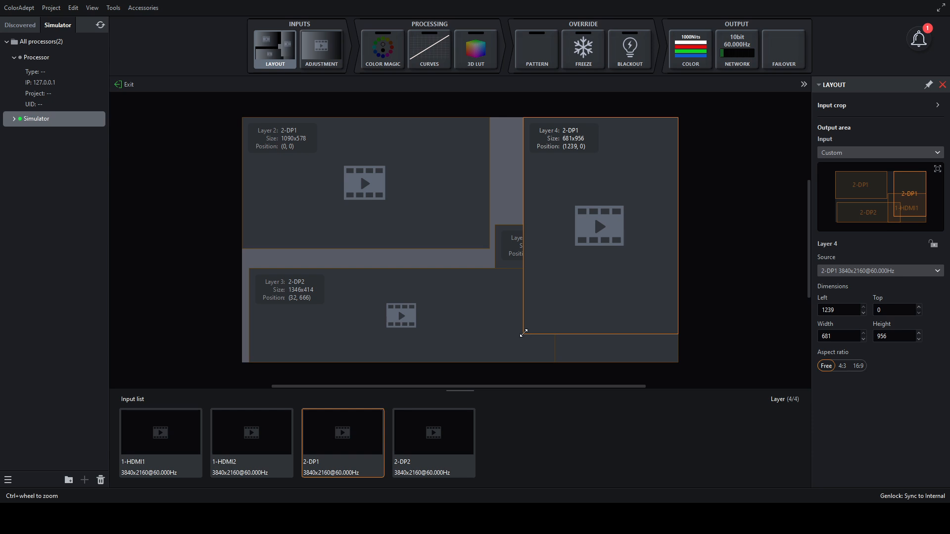
pyautogui.moveTo(523, 333); pyautogui.dragTo(570, 237)
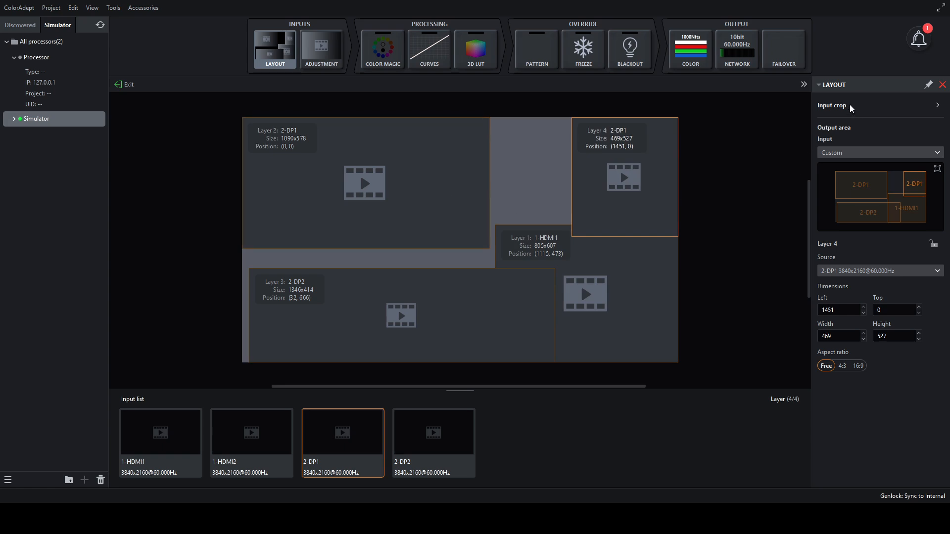
# Enable input cropping for 1-HDMI1 and set the crop area to 1920x2160 at left 0, top 0
pyautogui.click(940, 108)
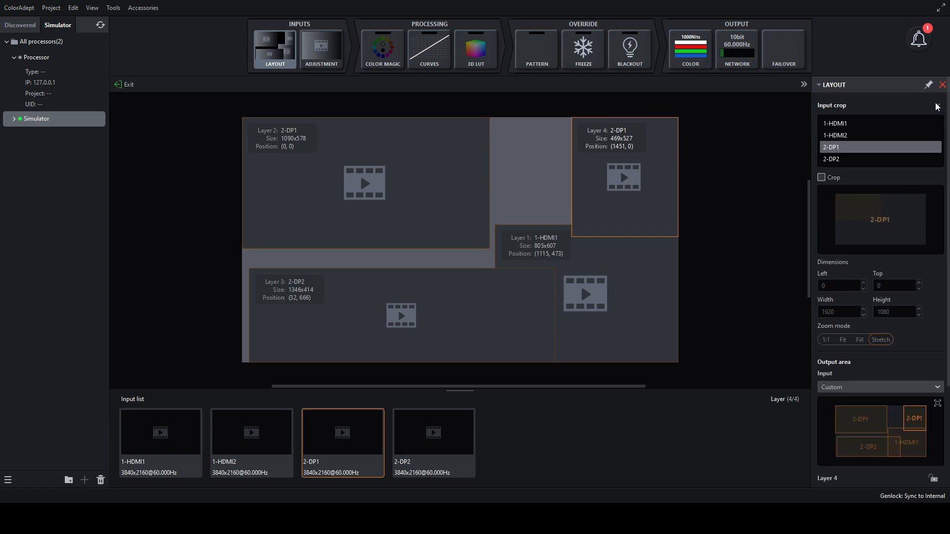
pyautogui.click(846, 124)
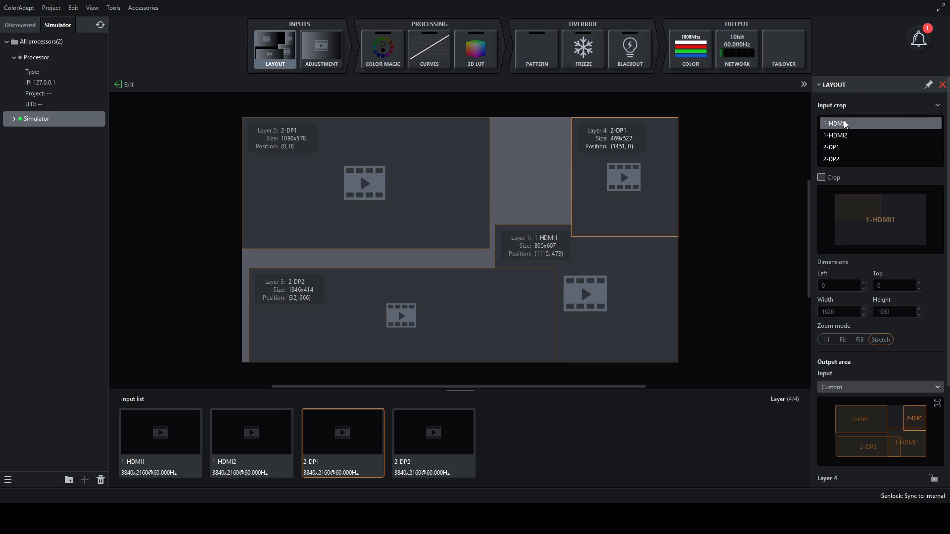
pyautogui.click(822, 178)
pyautogui.moveTo(838, 195); pyautogui.dragTo(858, 255)
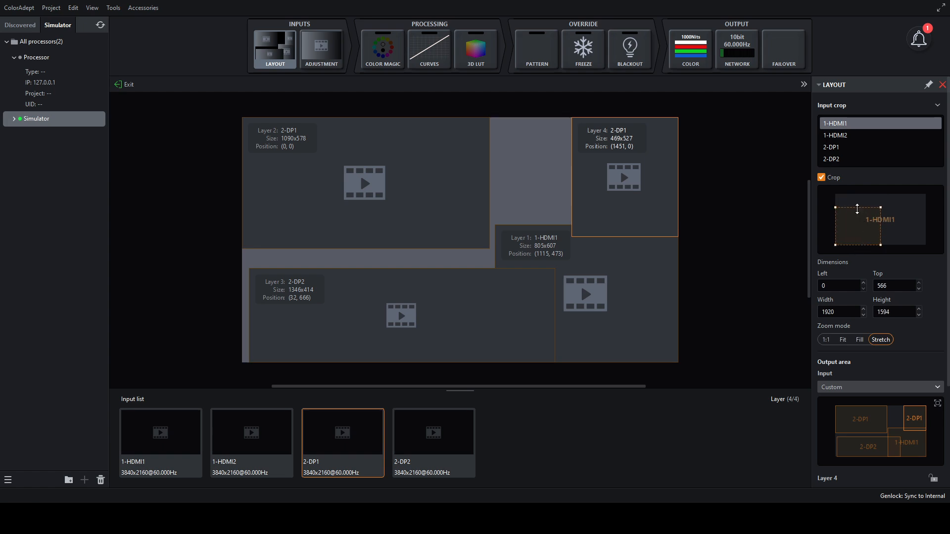
pyautogui.moveTo(855, 208); pyautogui.dragTo(853, 184)
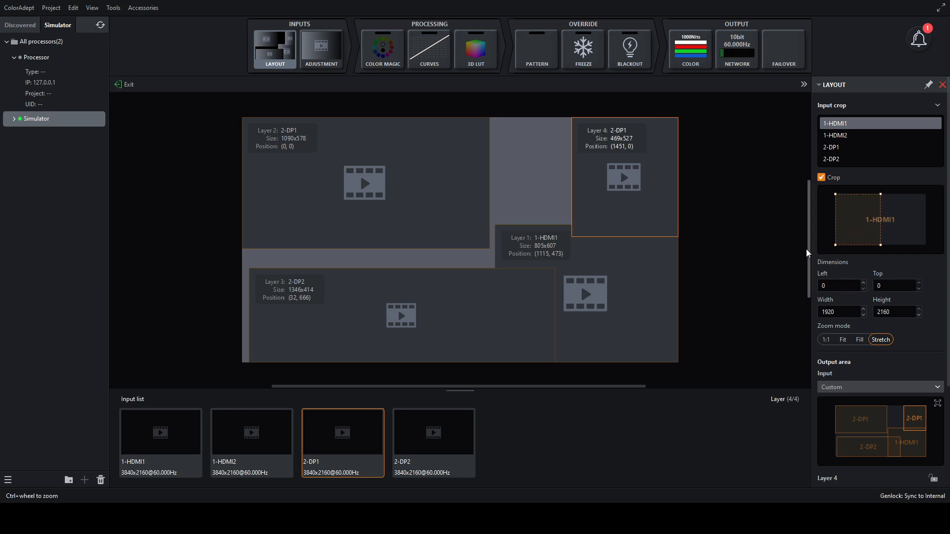
# Examine the global HDR settings and the 1-HDMI1 input's signal, EDID, bit depth, latency, color format and level adjustments
pyautogui.click(325, 50)
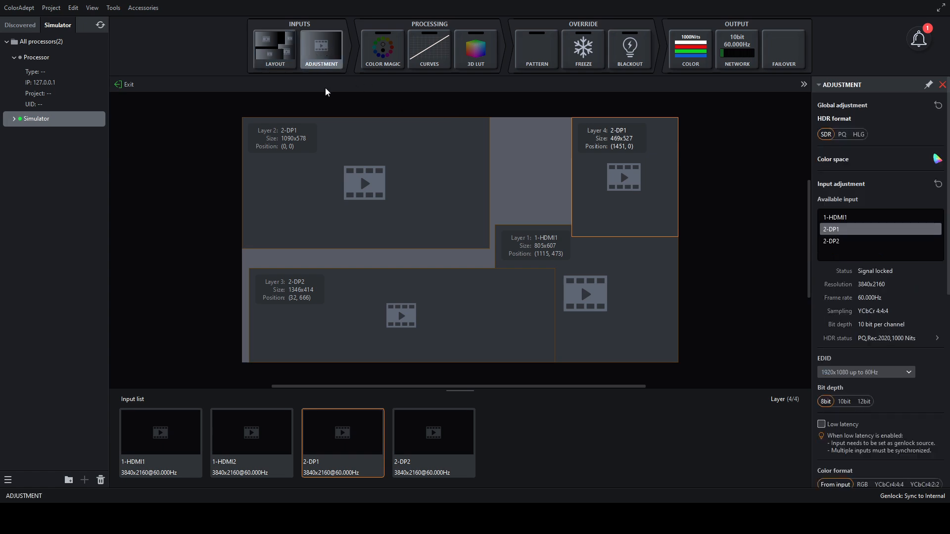
pyautogui.scroll(-2, 881, 291)
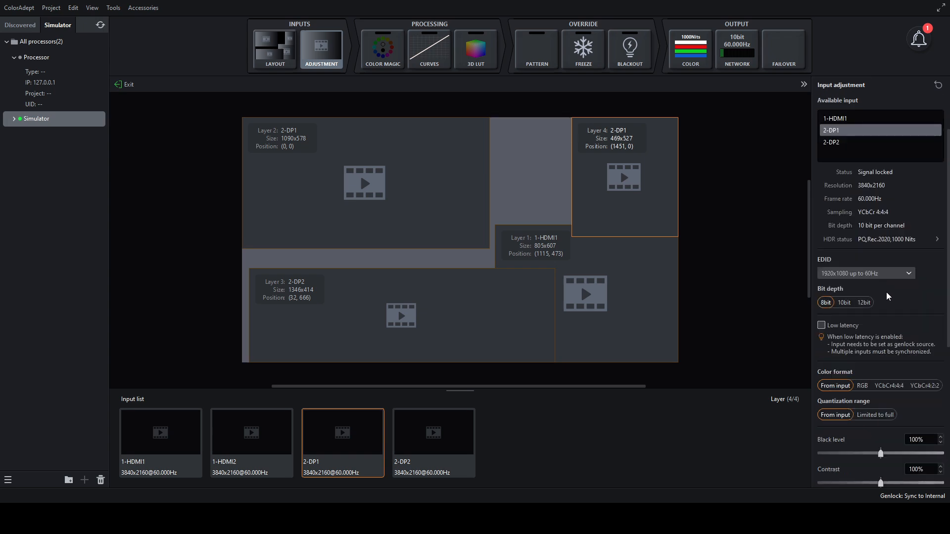
pyautogui.scroll(-4, 887, 296)
pyautogui.scroll(6, 879, 282)
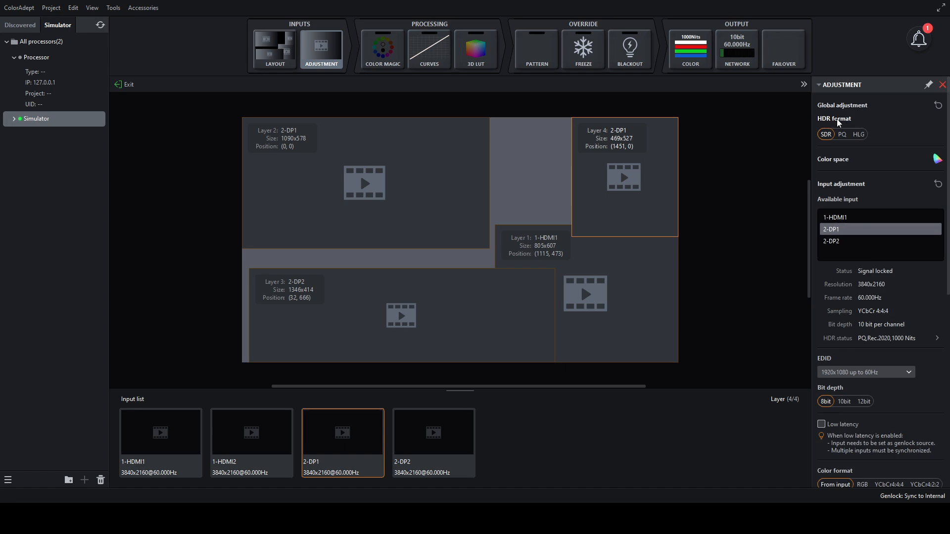
pyautogui.click(835, 218)
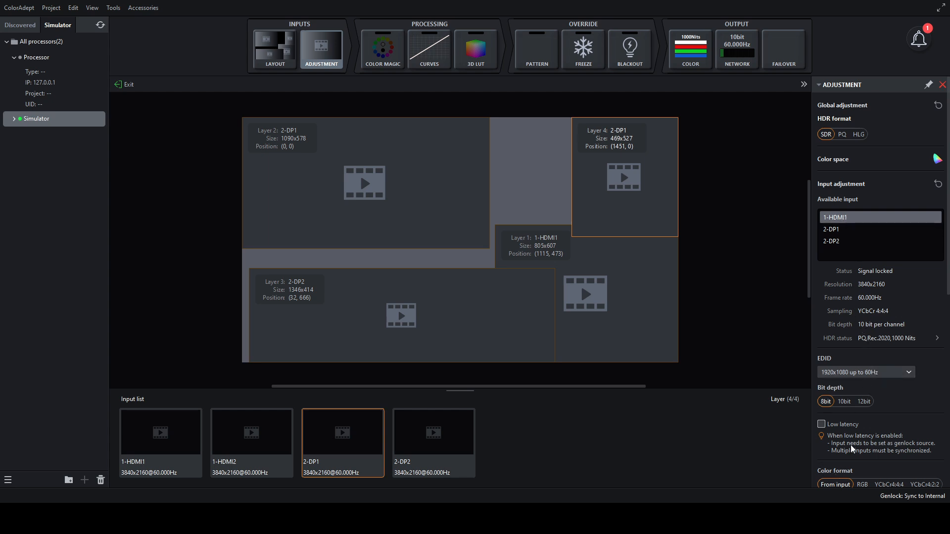
pyautogui.scroll(-1, 929, 366)
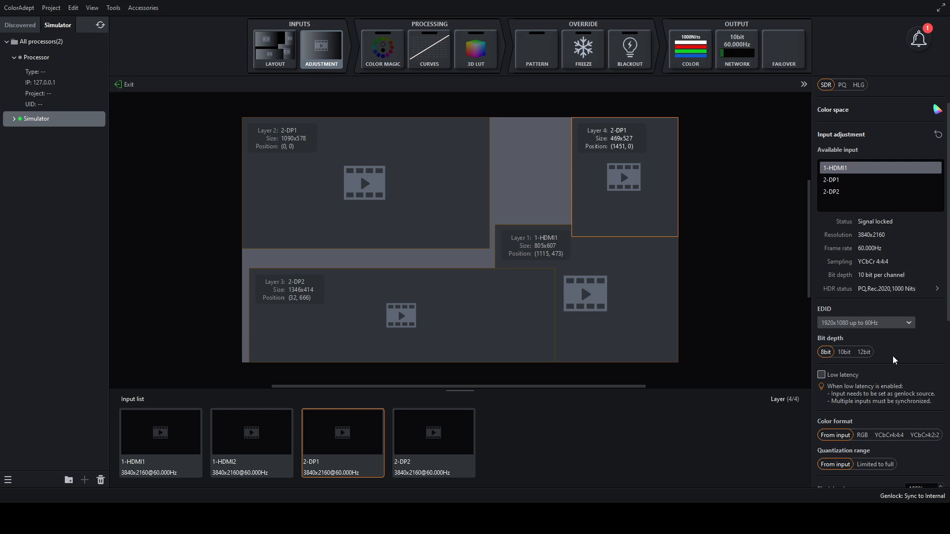
pyautogui.scroll(-2, 898, 358)
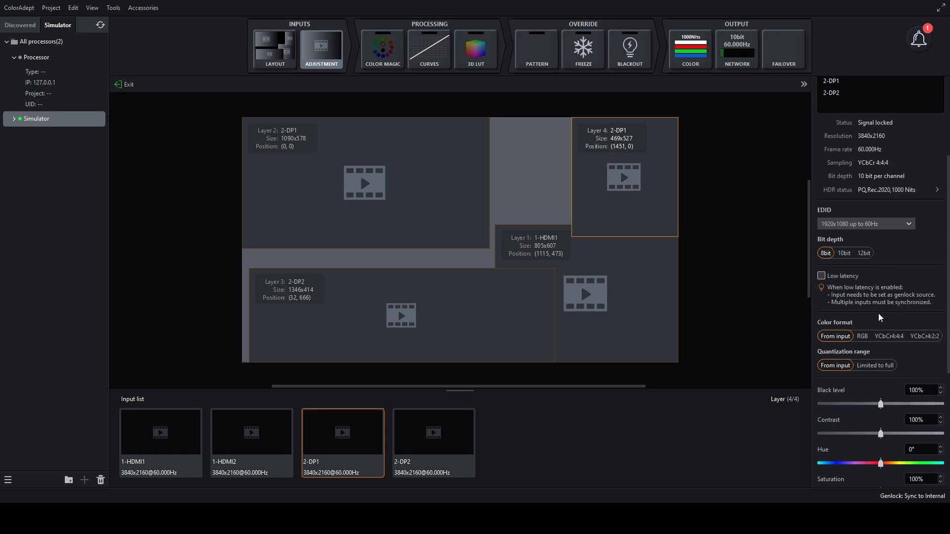
pyautogui.scroll(-1, 886, 290)
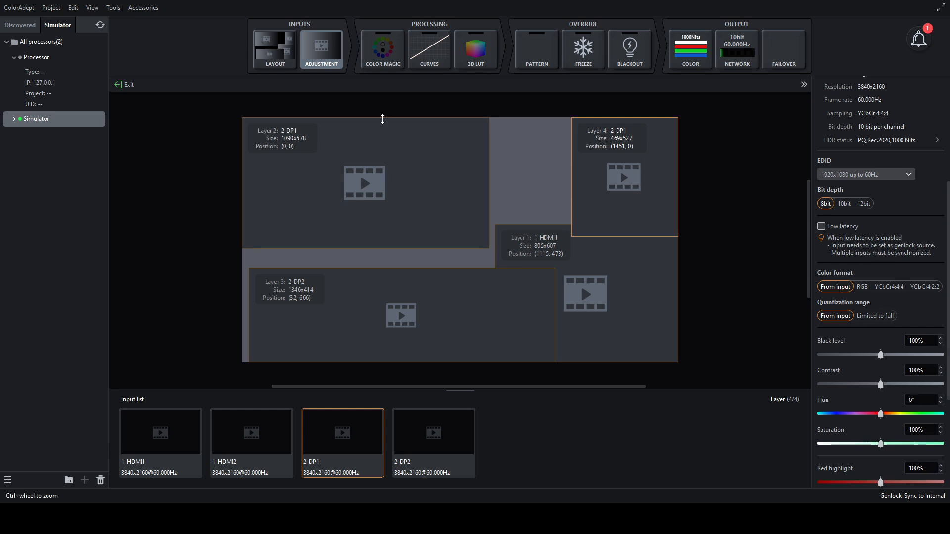
# Show the Color Magic adjustments for the azure blue segment between cyan and blue
pyautogui.click(382, 48)
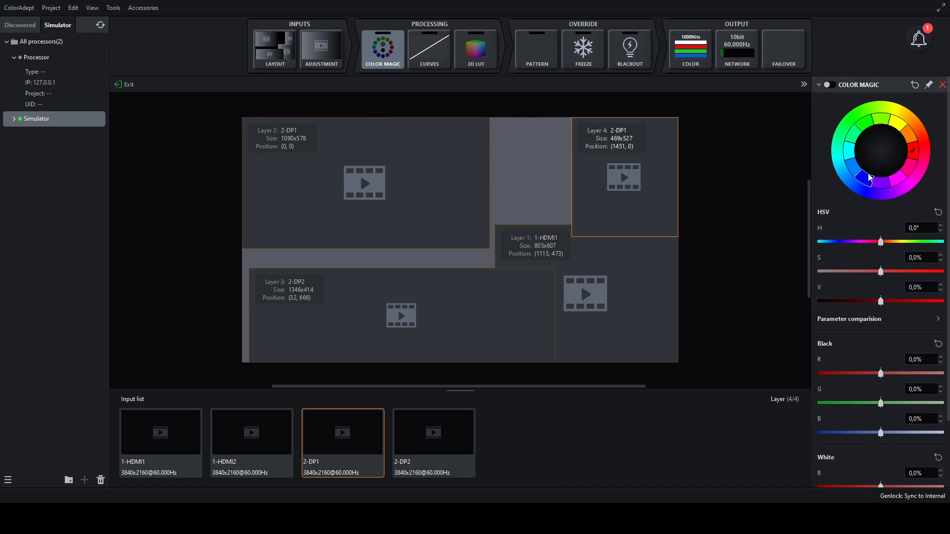
pyautogui.click(853, 168)
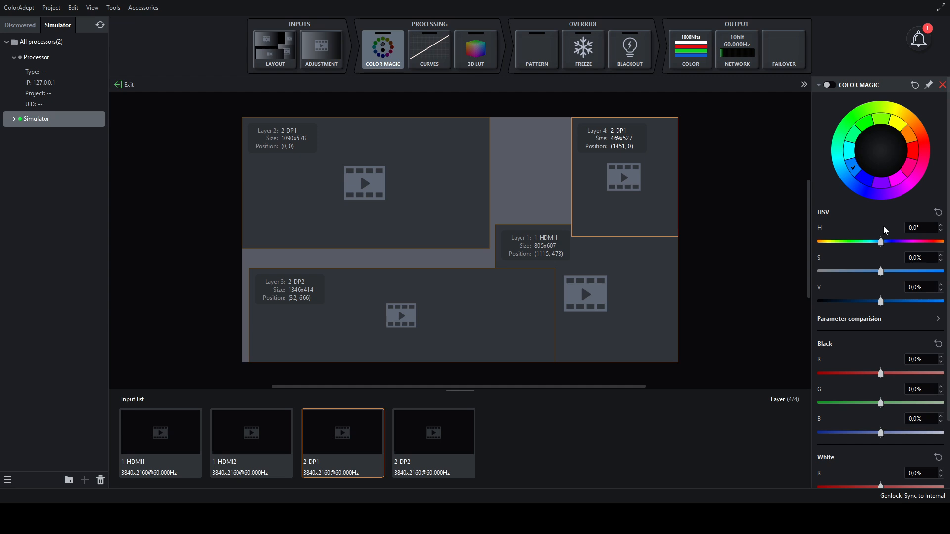
# Pull the red color curve slightly below the diagonal at about X 0.39, Y 0.37, and switch the color curves off
pyautogui.click(430, 55)
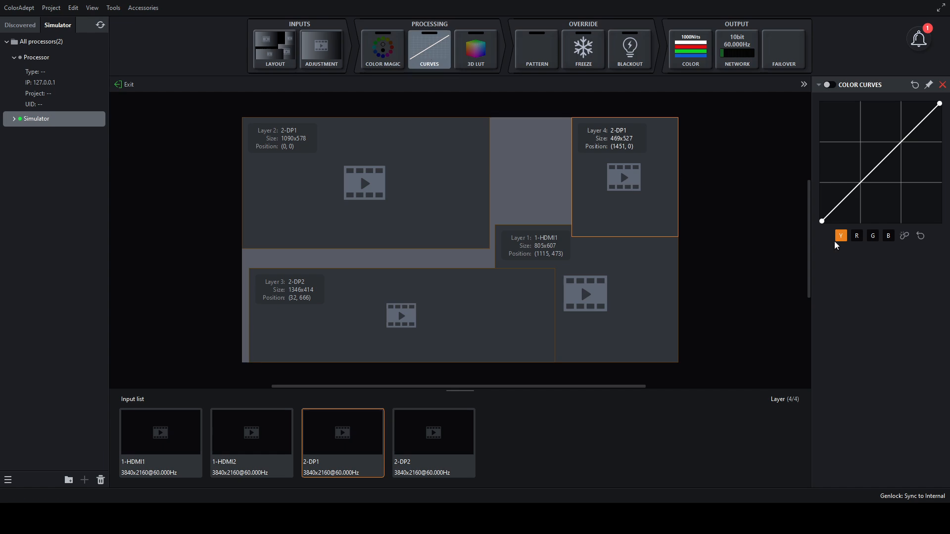
pyautogui.click(856, 236)
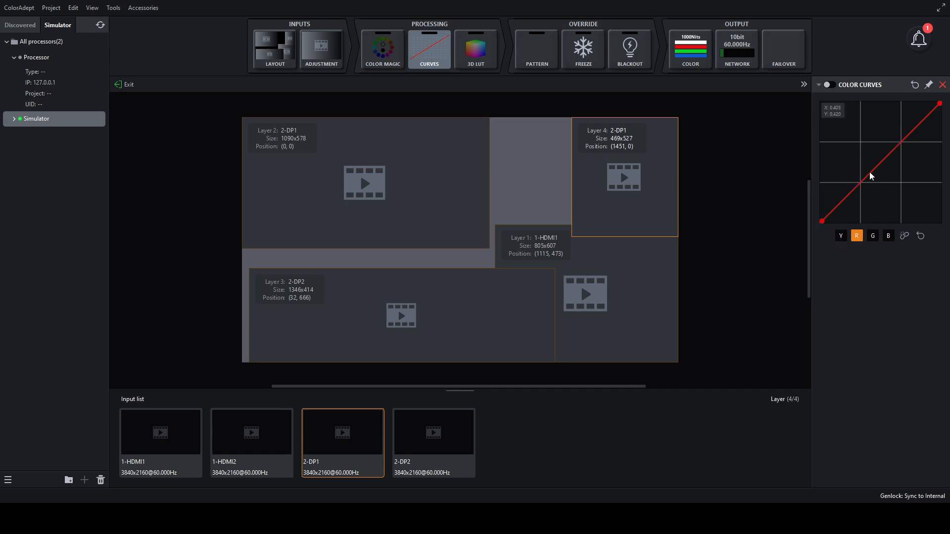
pyautogui.moveTo(872, 176)
pyautogui.mouseDown()
pyautogui.moveTo(892, 201)
pyautogui.moveTo(846, 162)
pyautogui.moveTo(870, 181)
pyautogui.mouseUp()
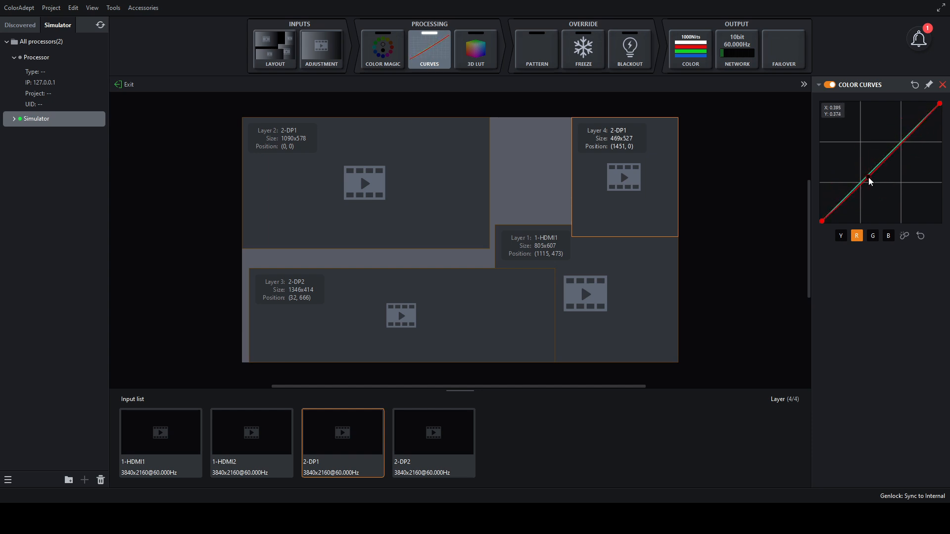
pyautogui.click(830, 84)
# Enable the test pattern override, trying solid green and the static gradient before choosing solid red
pyautogui.click(479, 49)
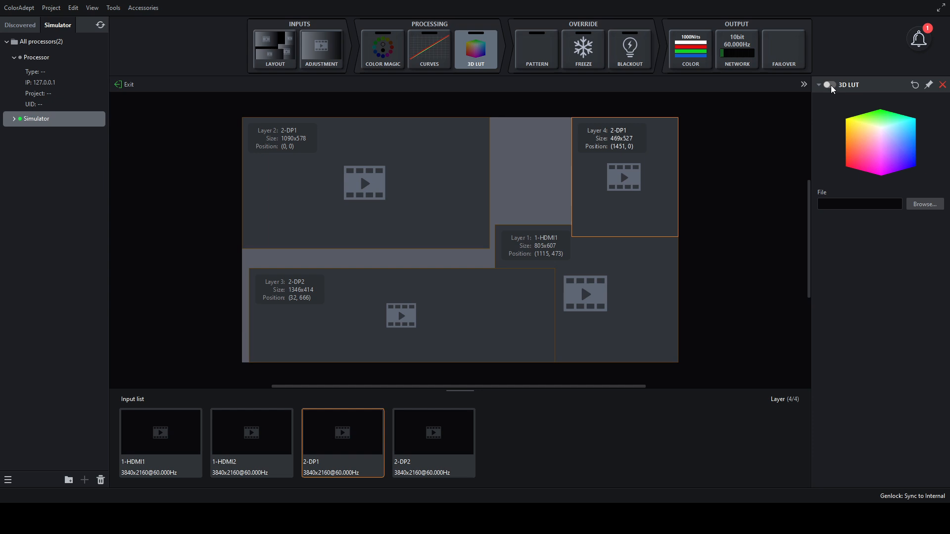
pyautogui.click(538, 49)
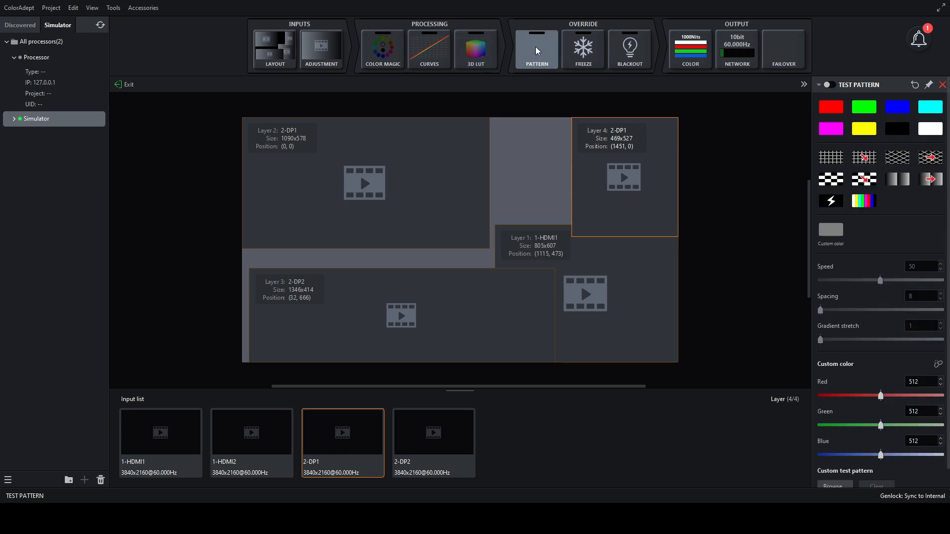
pyautogui.click(834, 86)
pyautogui.click(856, 109)
pyautogui.click(902, 184)
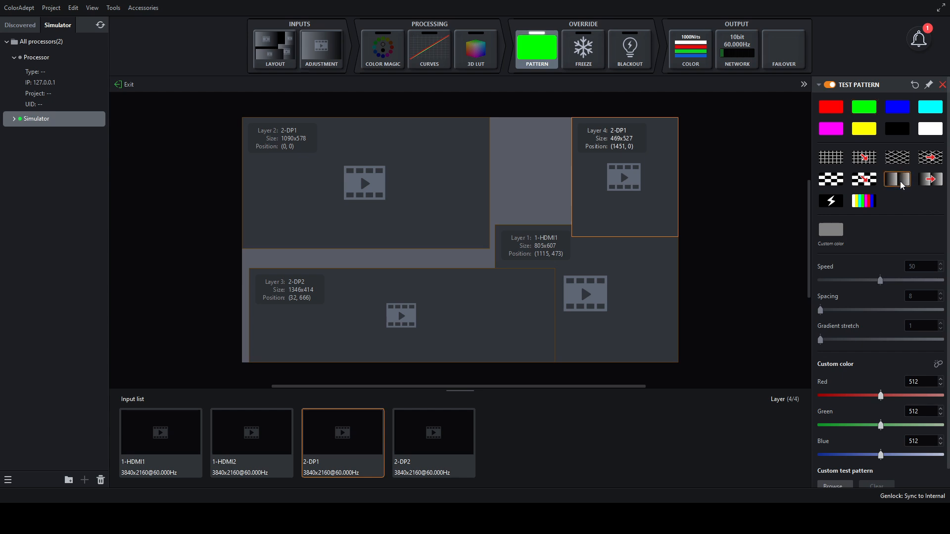
pyautogui.click(831, 107)
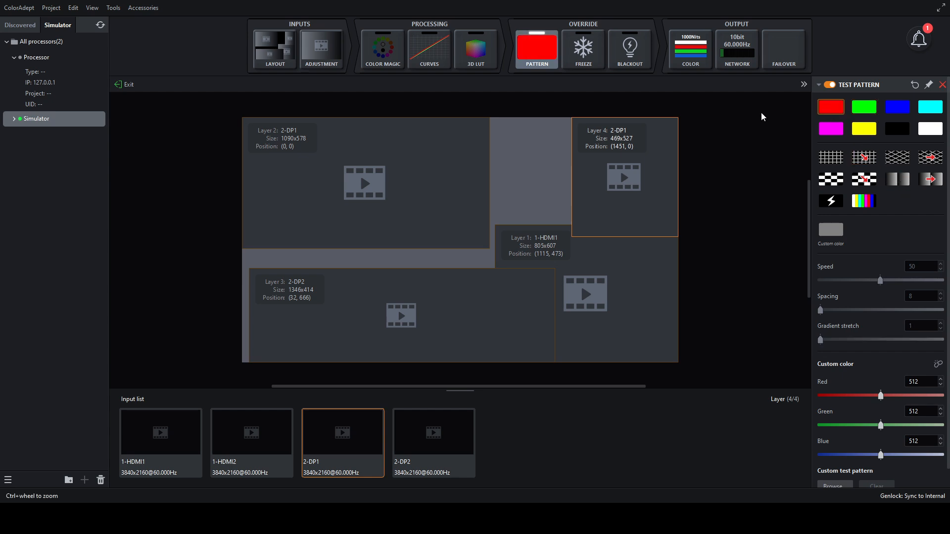
# Look over the freeze override, switch the blackout override on and off again, and turn off the test pattern override
pyautogui.click(583, 48)
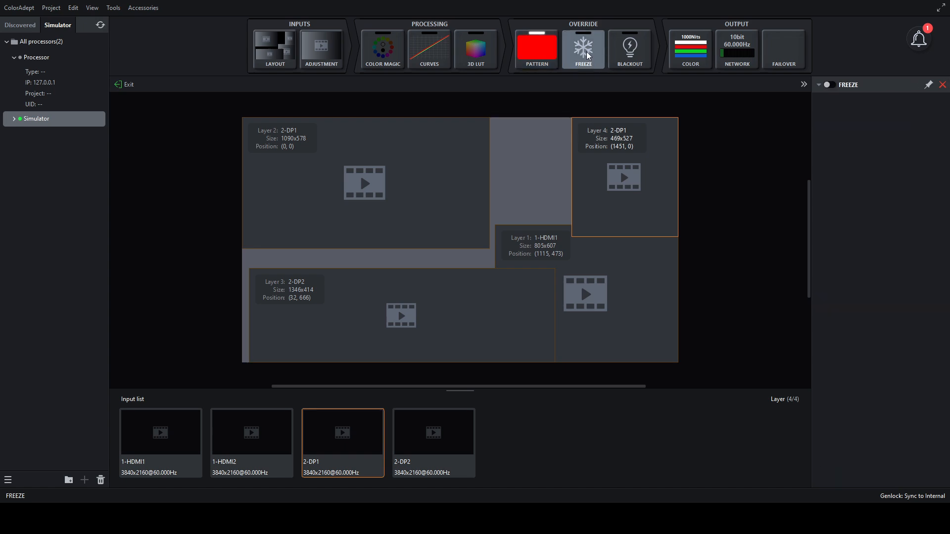
pyautogui.click(632, 51)
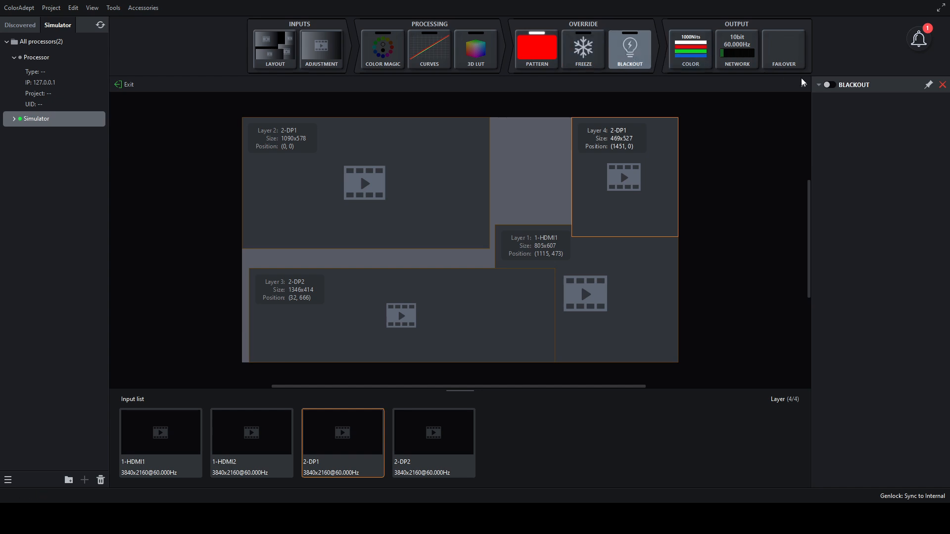
pyautogui.click(830, 85)
pyautogui.click(831, 86)
pyautogui.click(553, 58)
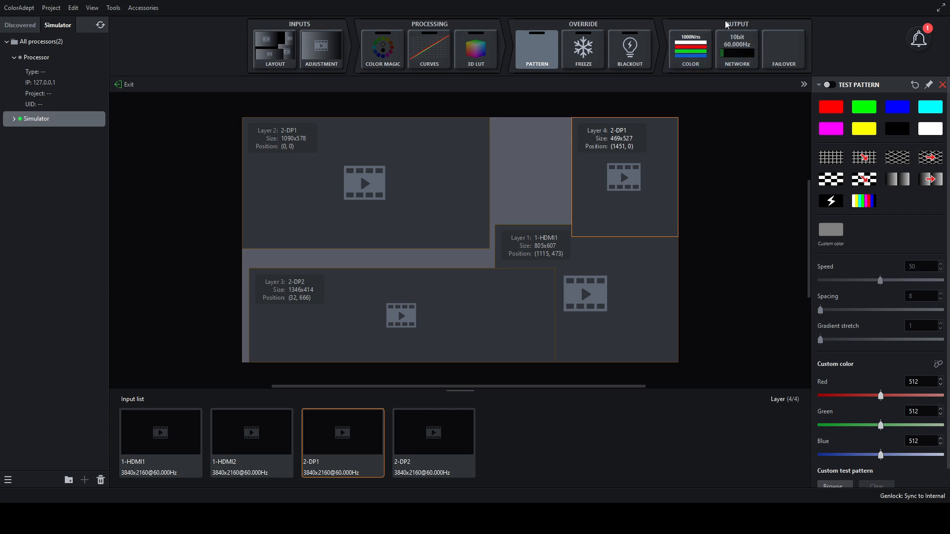
# In the global output color settings, keep brightness overdrive off, enable color temperature at 6504K and set the gamma to 2.38
pyautogui.click(695, 50)
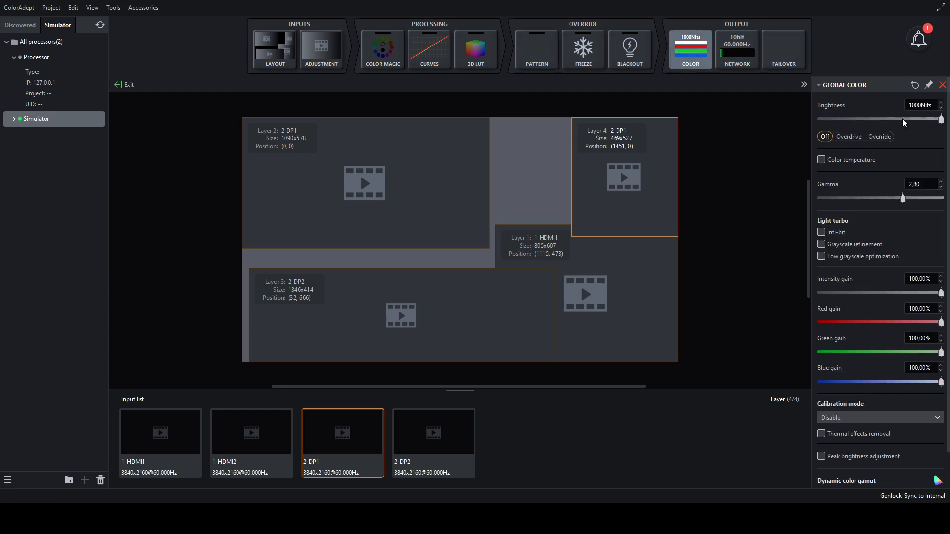
pyautogui.click(849, 137)
pyautogui.click(824, 137)
pyautogui.click(822, 159)
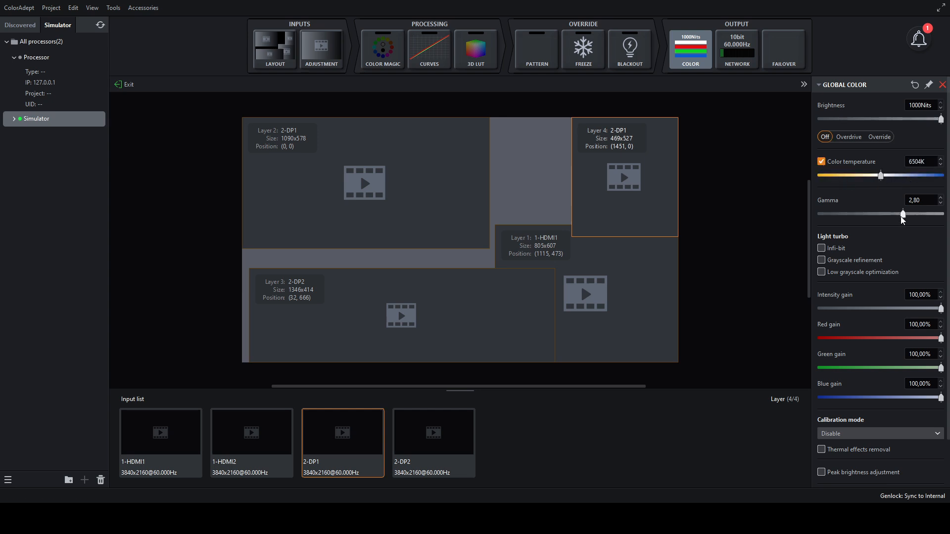
pyautogui.moveTo(904, 217); pyautogui.dragTo(892, 218)
# Examine the seam adjustments in on-screen color management by selecting several module seams, and leave without applying changes
pyautogui.scroll(-2, 867, 320)
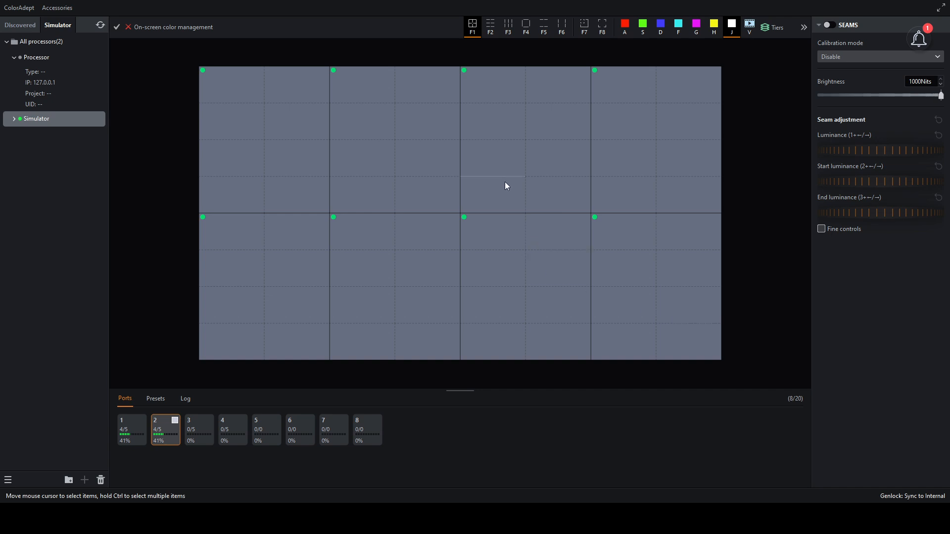
pyautogui.click(364, 141)
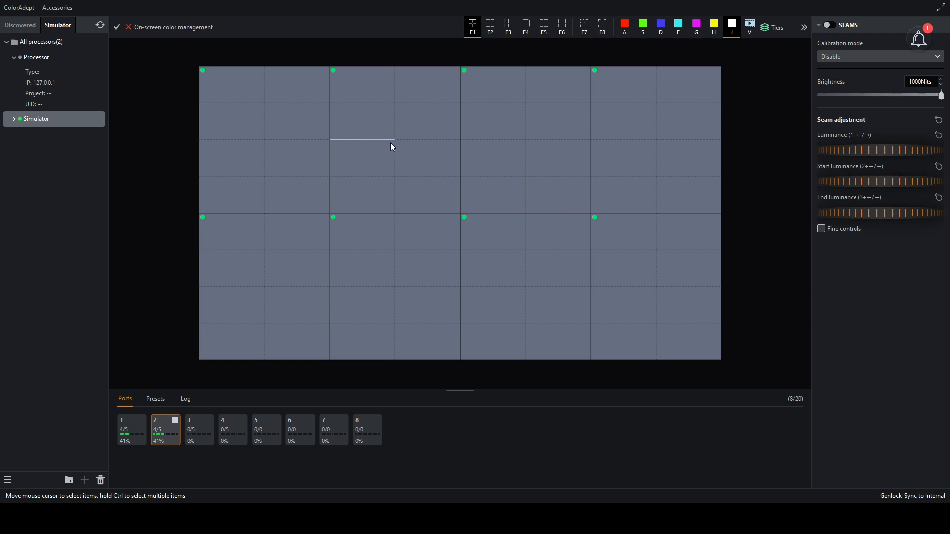
pyautogui.click(488, 103)
pyautogui.click(527, 129)
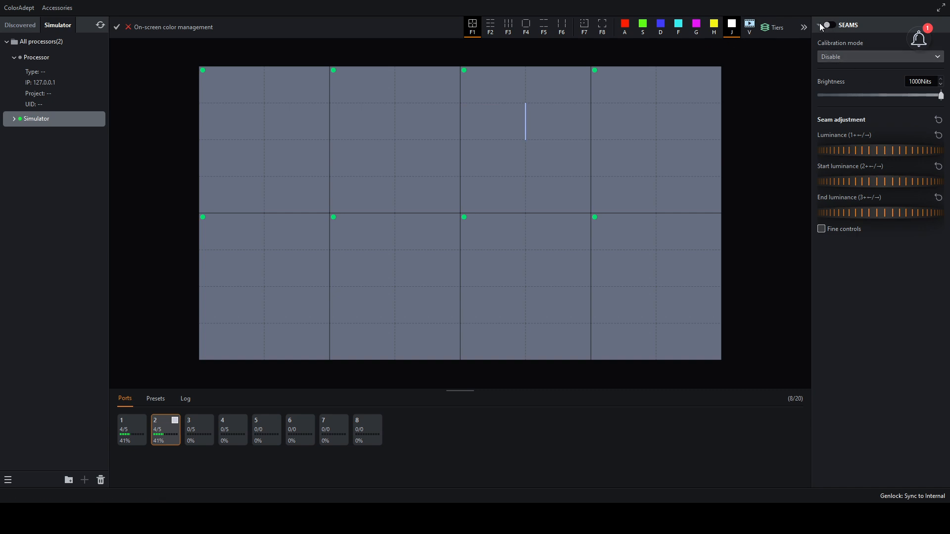
pyautogui.click(128, 27)
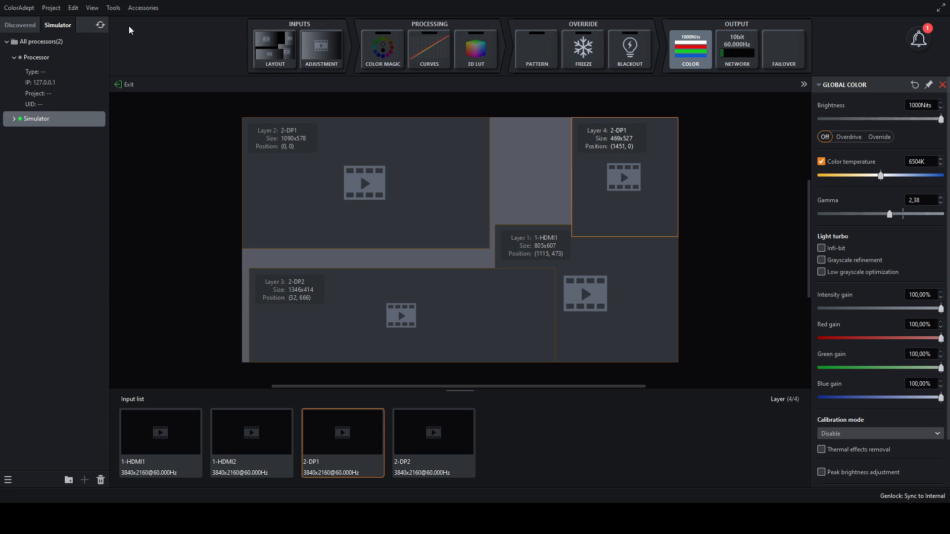
# Set the genlock phase offset to Fraction in the network output settings
pyautogui.click(735, 52)
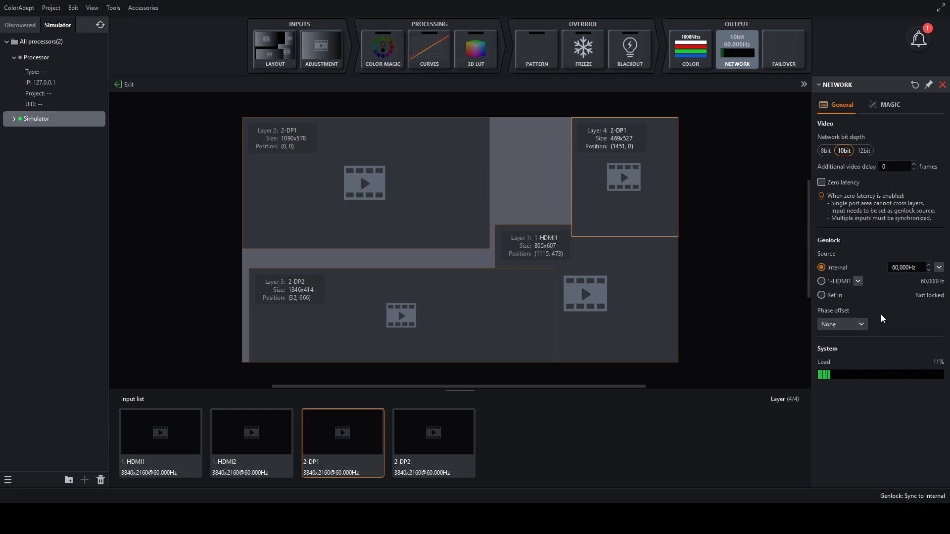
pyautogui.click(841, 369)
# Try the Backup role for failover processor redundancy, restore the role to Off, and return to the network output settings
pyautogui.click(775, 46)
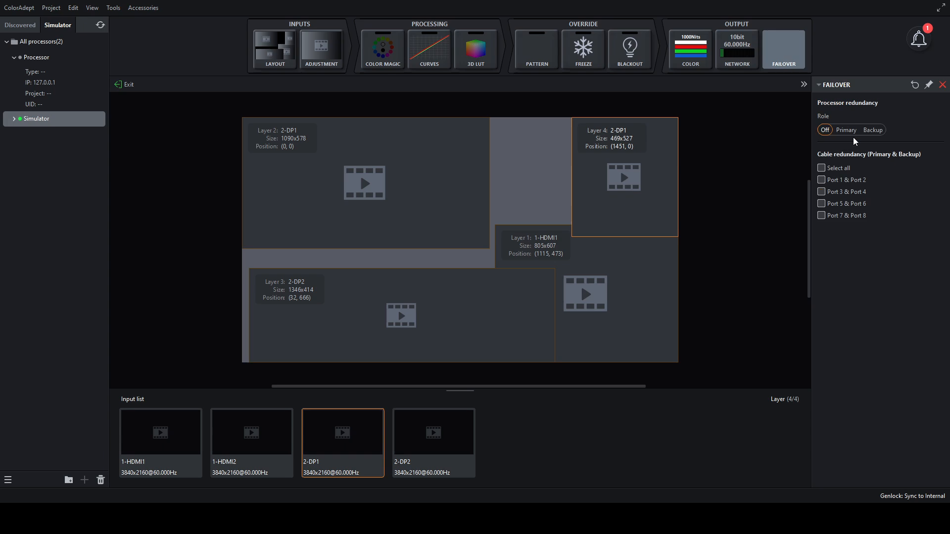
pyautogui.click(873, 129)
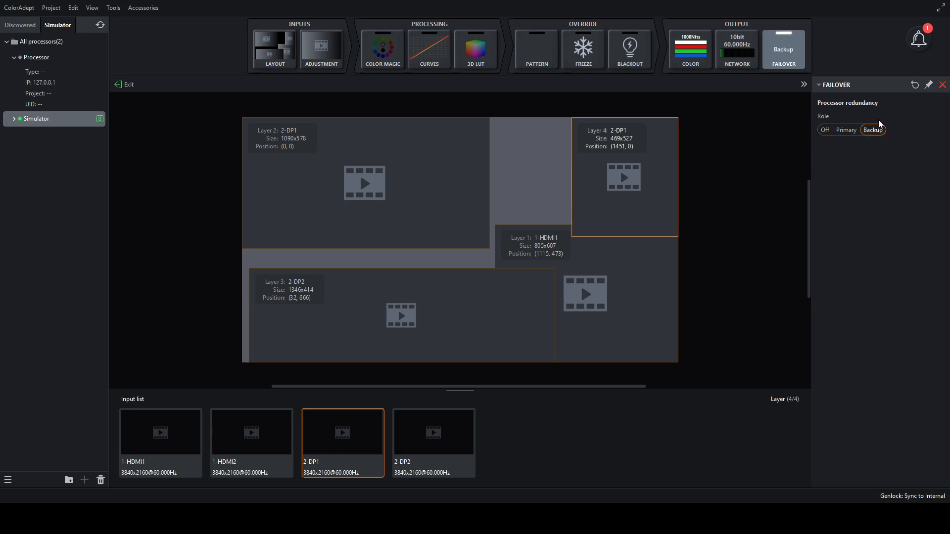
pyautogui.click(826, 130)
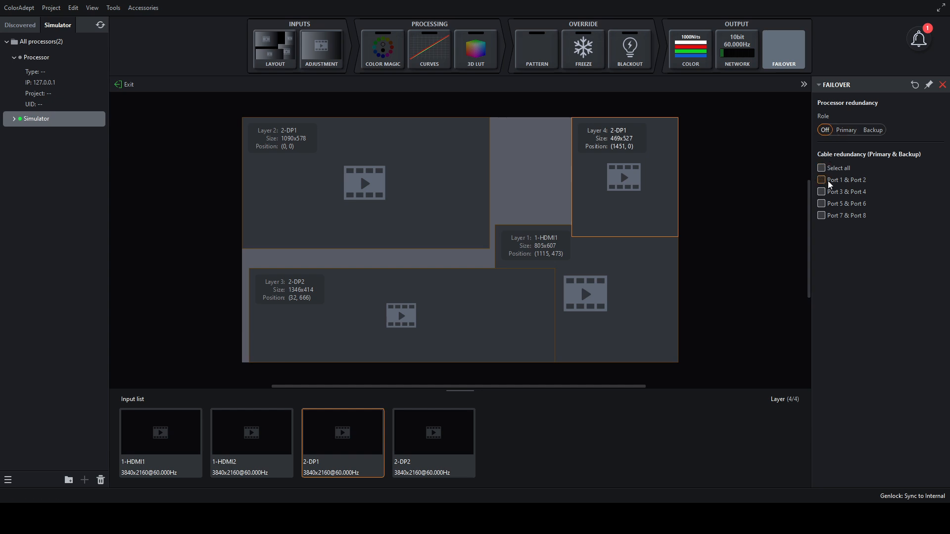
pyautogui.click(734, 43)
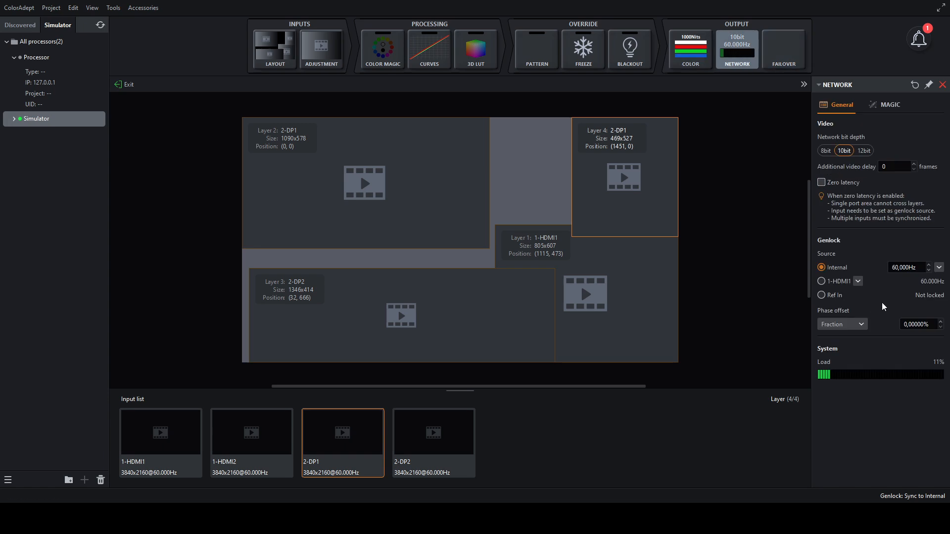